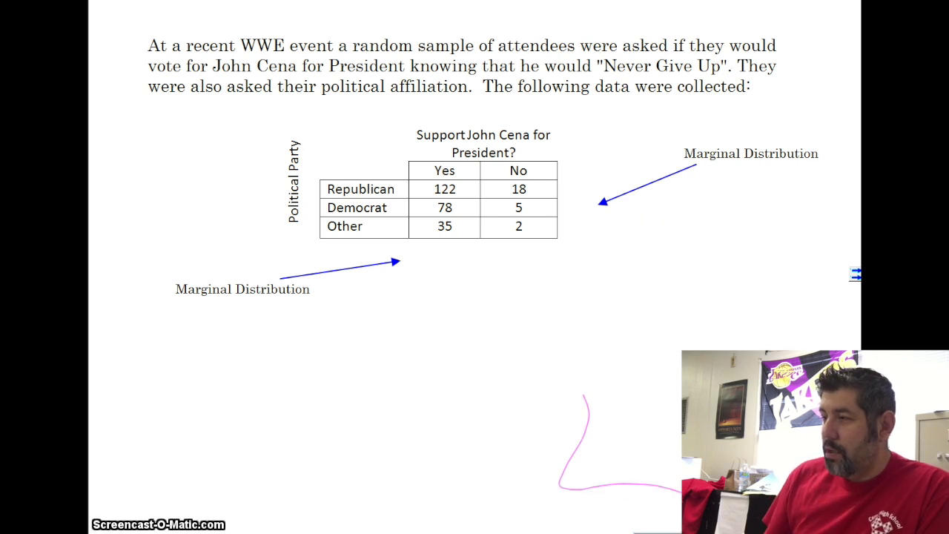
# Undo the stray pink stroke and handwrite a "totals" column beside the table with row totals 140, 83 and 37.
pyautogui.hotkey('ctrl', 'z')
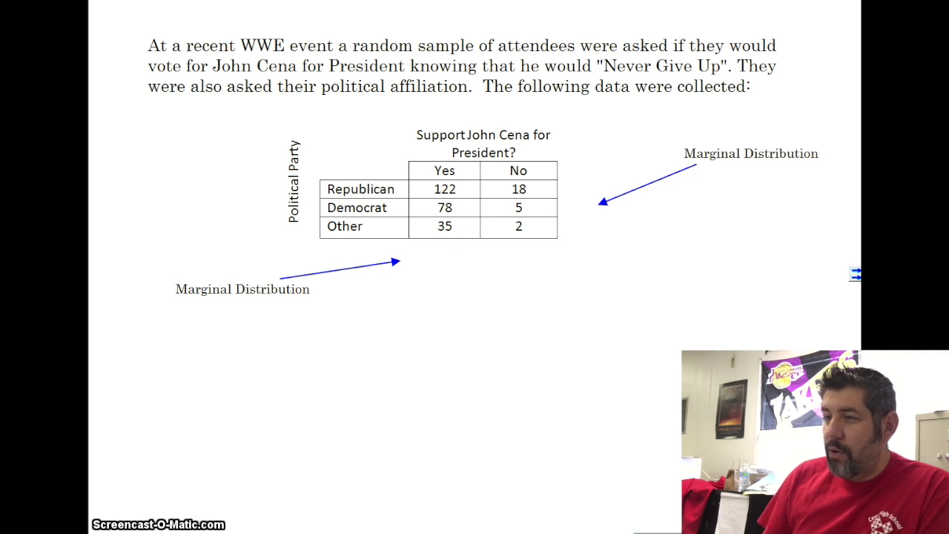
pyautogui.click(571, 171)
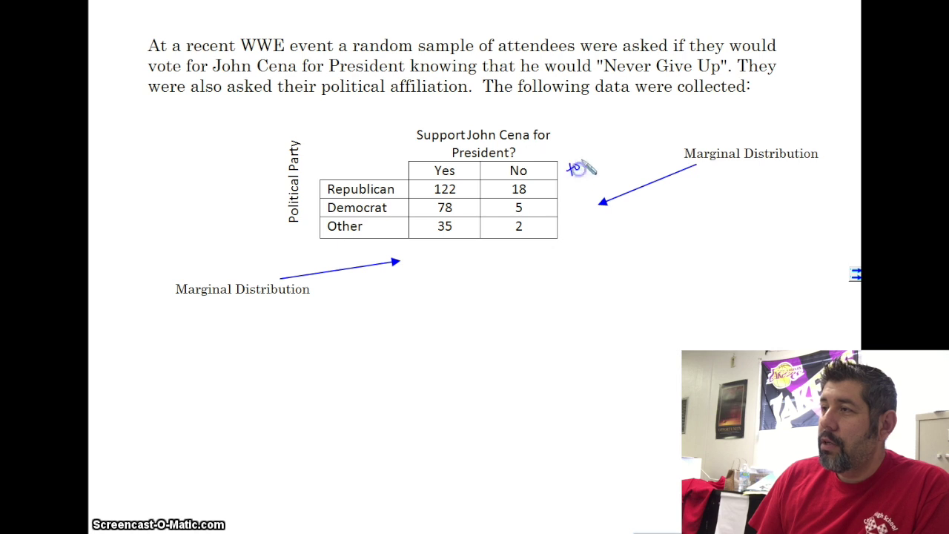
pyautogui.moveTo(594, 157); pyautogui.dragTo(604, 164)
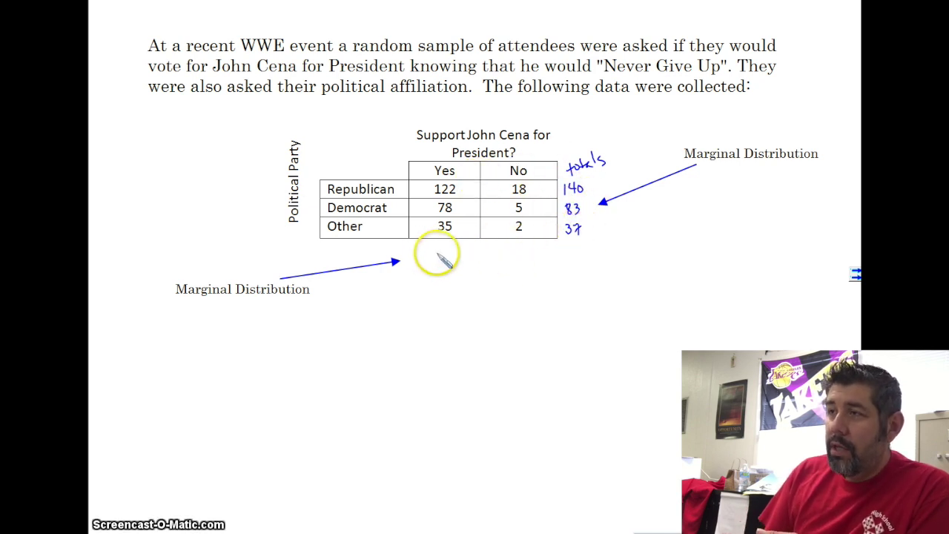
# Handwrite the column totals 235 and 25 beneath the table and the boxed grand total 260 at their corner.
pyautogui.moveTo(425, 252); pyautogui.dragTo(448, 261)
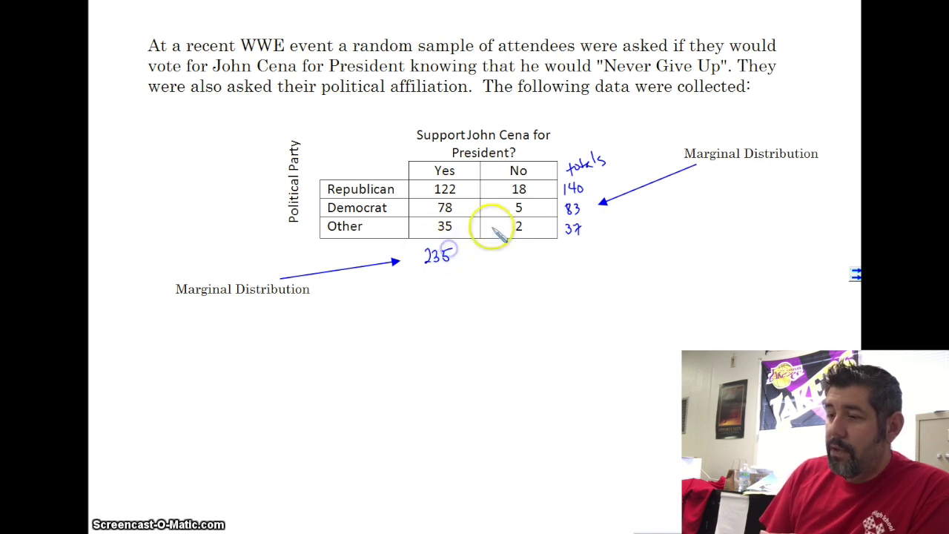
pyautogui.moveTo(511, 249); pyautogui.dragTo(523, 254)
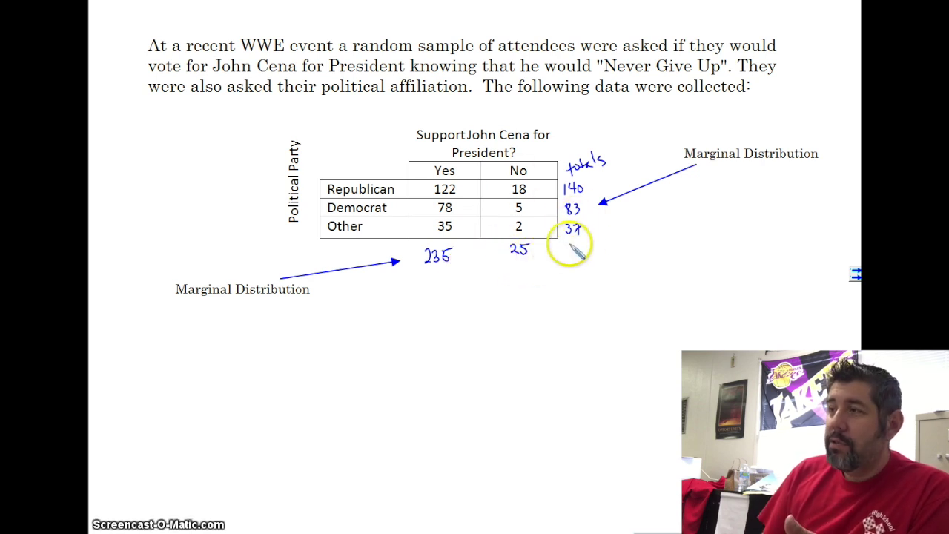
pyautogui.moveTo(558, 237)
pyautogui.mouseDown()
pyautogui.moveTo(608, 234)
pyautogui.moveTo(557, 265)
pyautogui.moveTo(580, 259)
pyautogui.mouseUp()
pyautogui.moveTo(586, 253); pyautogui.dragTo(586, 254)
# Double-underline "Marginal" in the label beside the row totals and draw arrows pointing to the totals column and the totals row.
pyautogui.moveTo(723, 165); pyautogui.dragTo(697, 171)
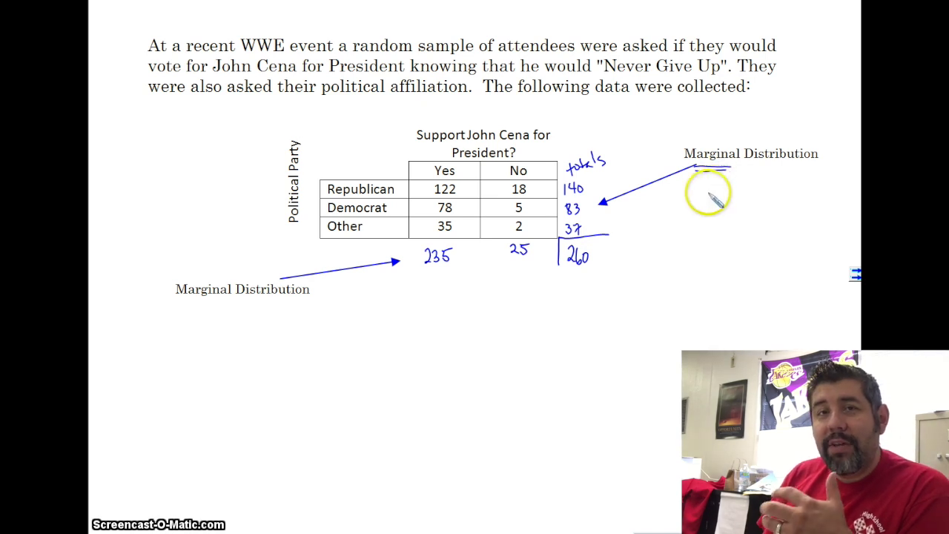
pyautogui.moveTo(587, 123); pyautogui.dragTo(592, 153)
pyautogui.moveTo(343, 258); pyautogui.dragTo(373, 256)
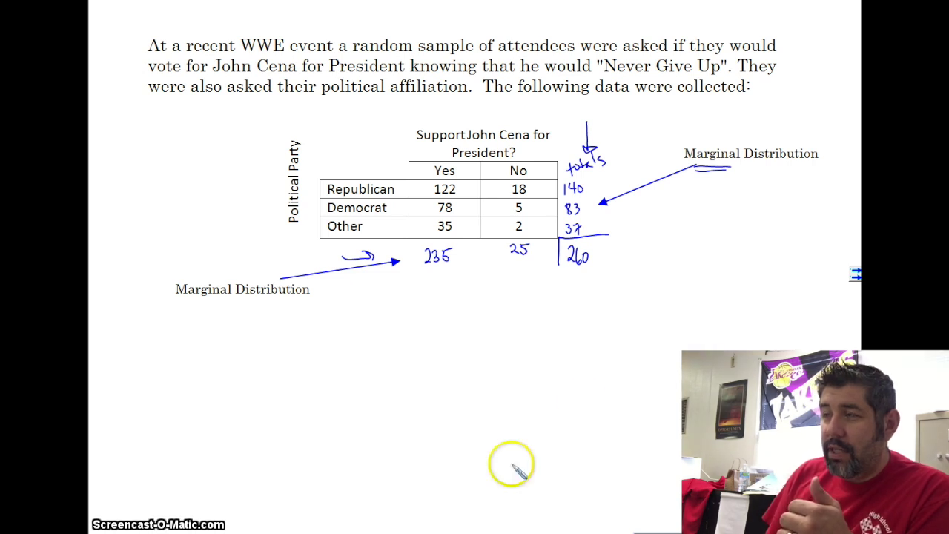
# Handwrite the note "Relative: percentage" in red beneath the marginal distribution label beside the row totals.
pyautogui.moveTo(652, 217); pyautogui.dragTo(670, 236)
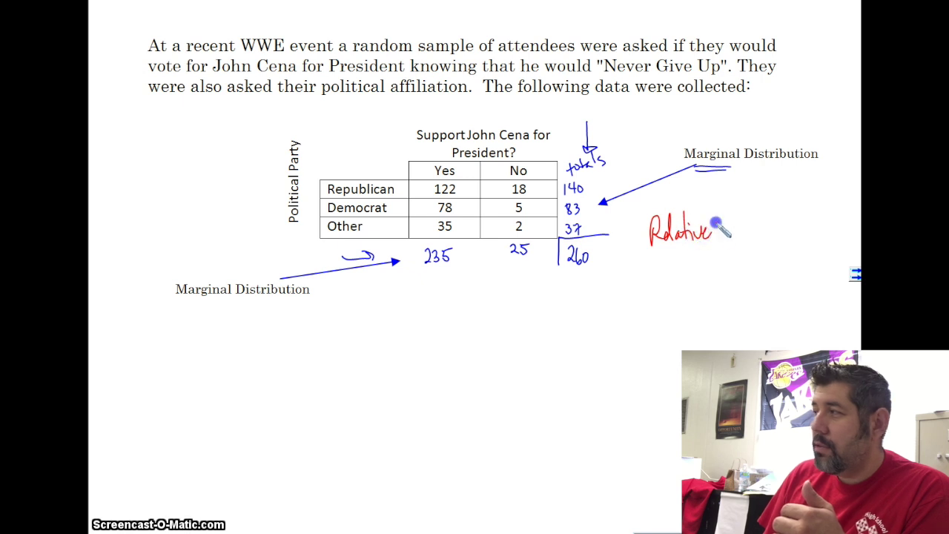
pyautogui.moveTo(720, 232); pyautogui.dragTo(793, 214)
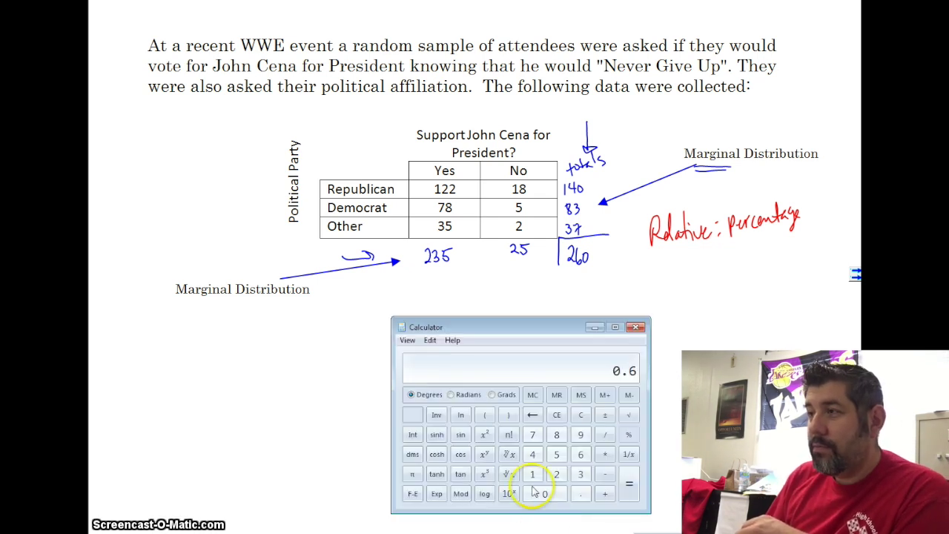
# Divide 140 by 260 in Calculator and handwrite 54% in red beside the Republican total on the slide.
pyautogui.click(533, 474)
pyautogui.click(532, 454)
pyautogui.click(544, 493)
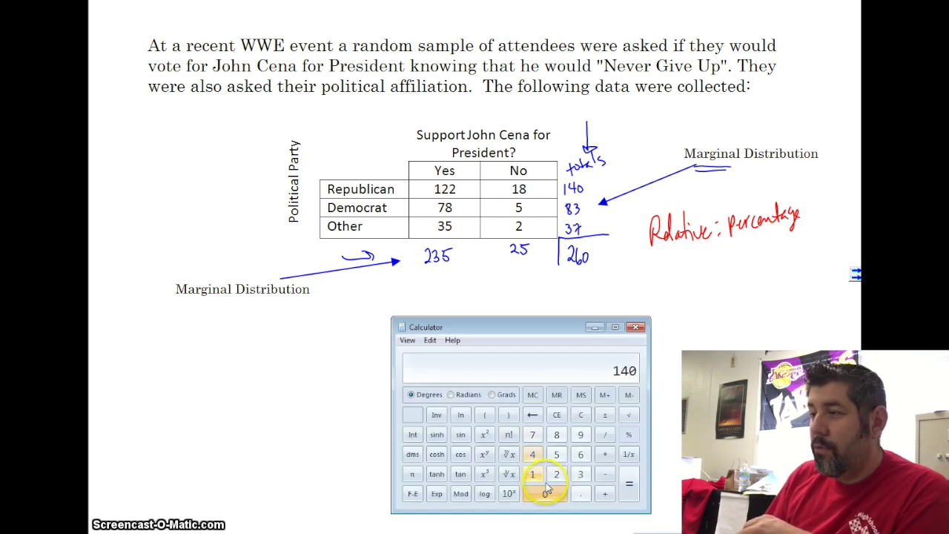
pyautogui.press('/')
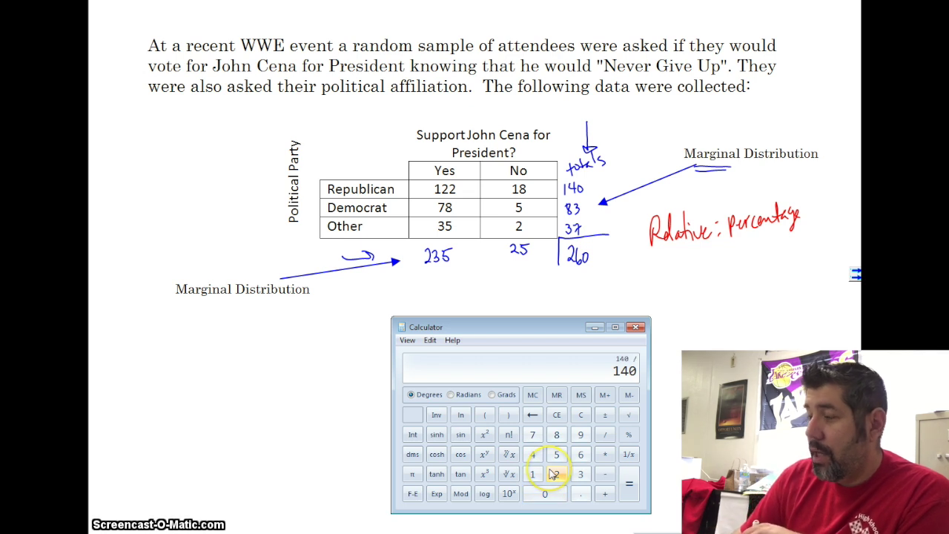
pyautogui.press('0')
pyautogui.press('Return')
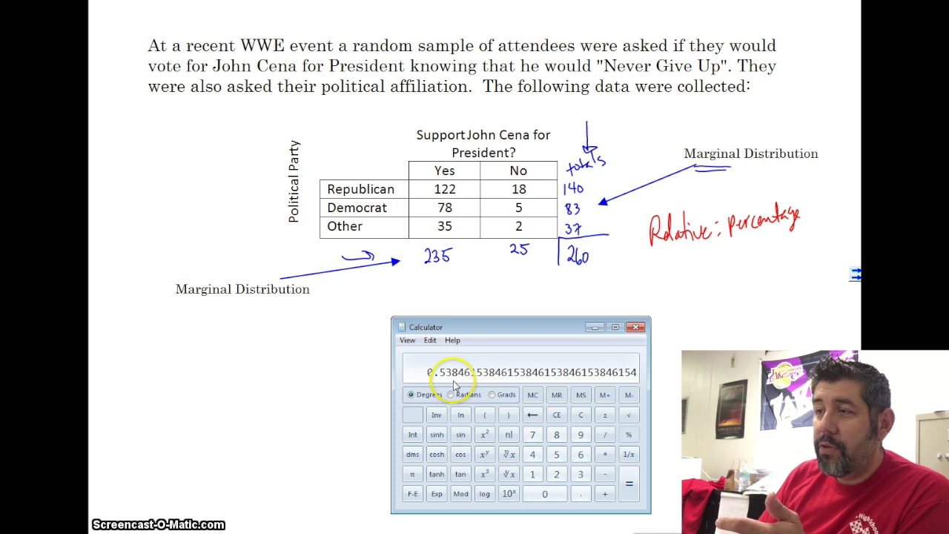
pyautogui.click(609, 188)
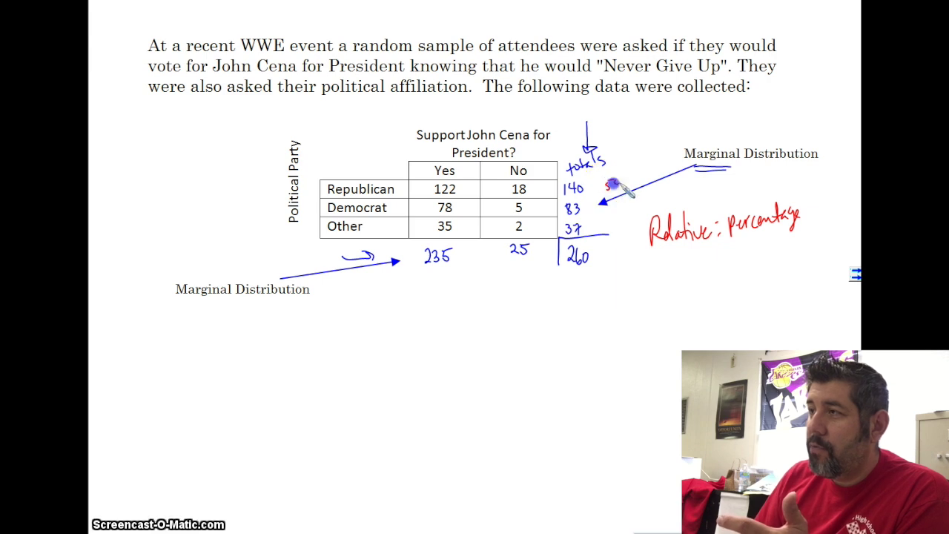
pyautogui.moveTo(634, 186); pyautogui.dragTo(636, 191)
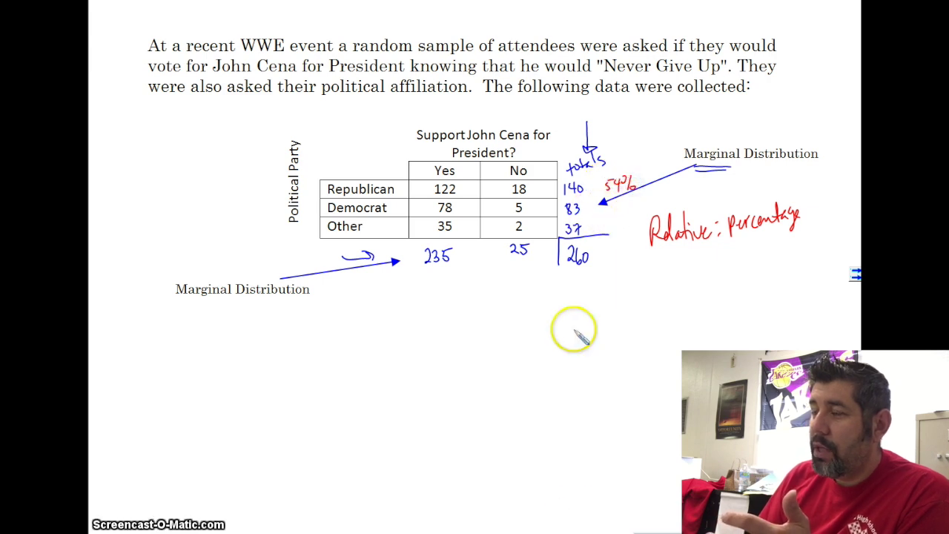
# Divide 83 by 260 in Calculator and handwrite 32% in red beside the Democrat total on the slide.
pyautogui.hotkey('alt', 'Tab')
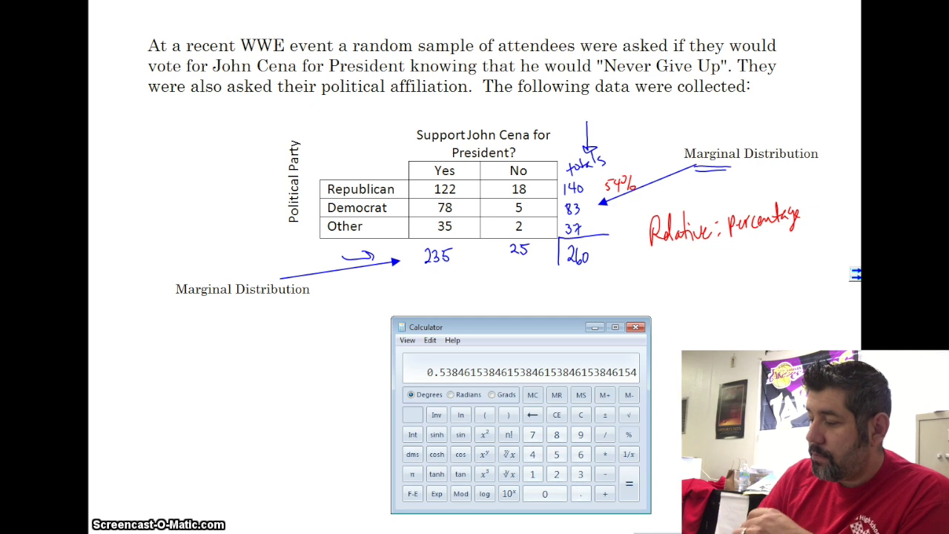
pyautogui.write('83 / 260')
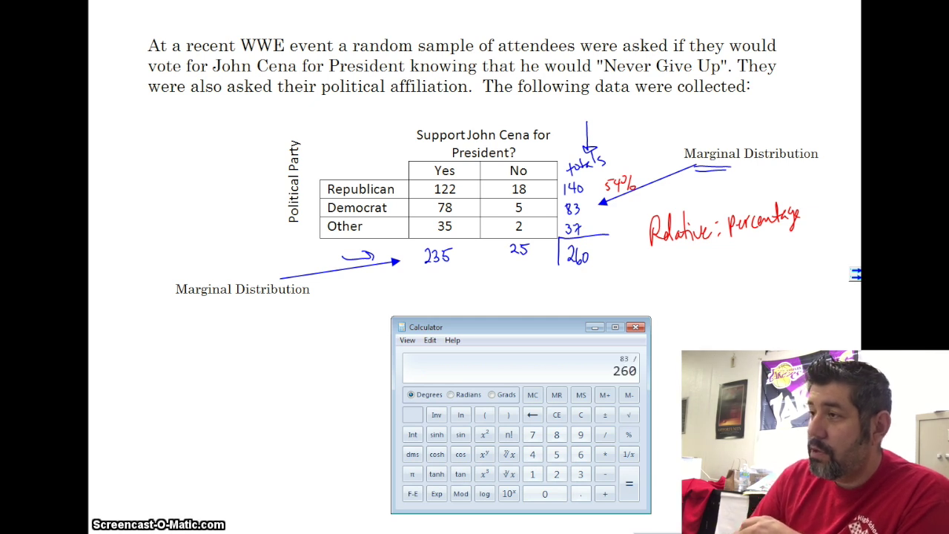
pyautogui.press('Return')
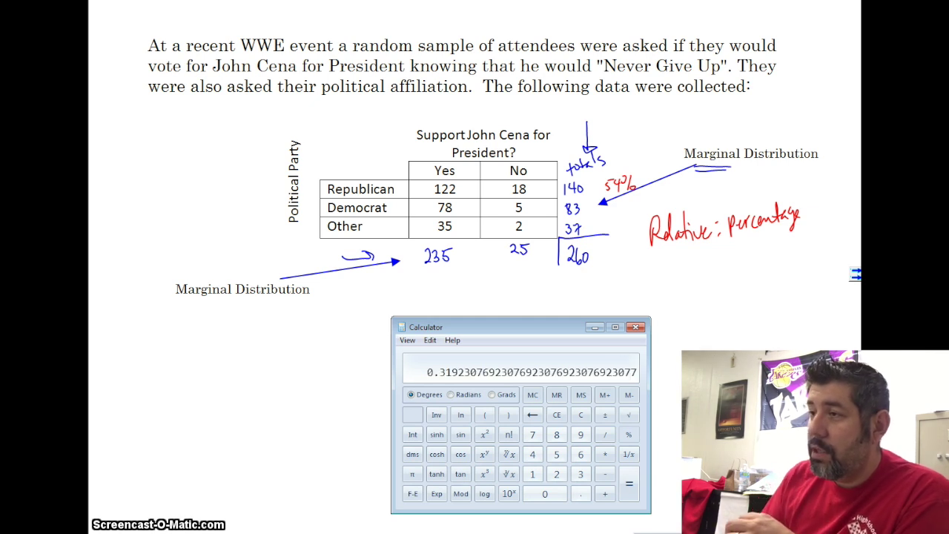
pyautogui.click(609, 211)
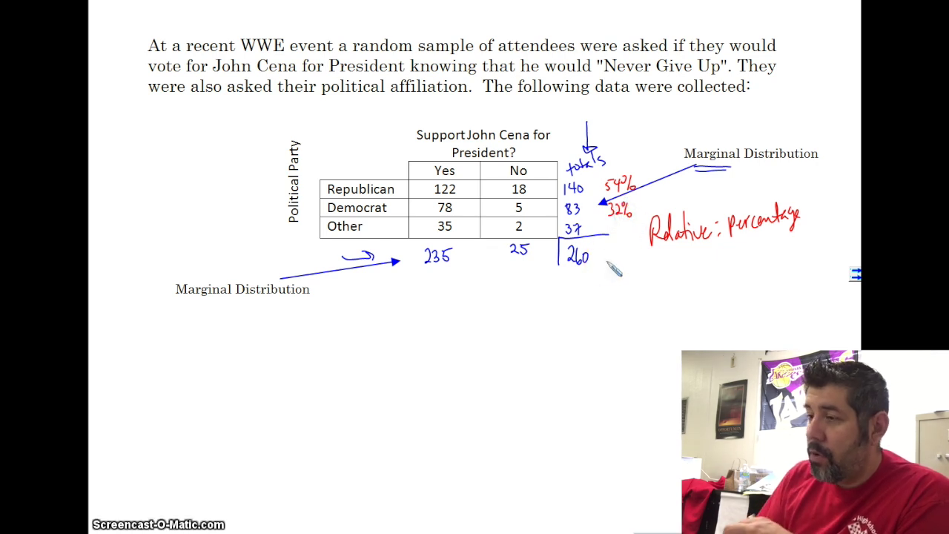
# Work out the remaining percentage in Calculator, handwrite 14% beside the Other total, and circle the three row percentages in red.
pyautogui.click(509, 520)
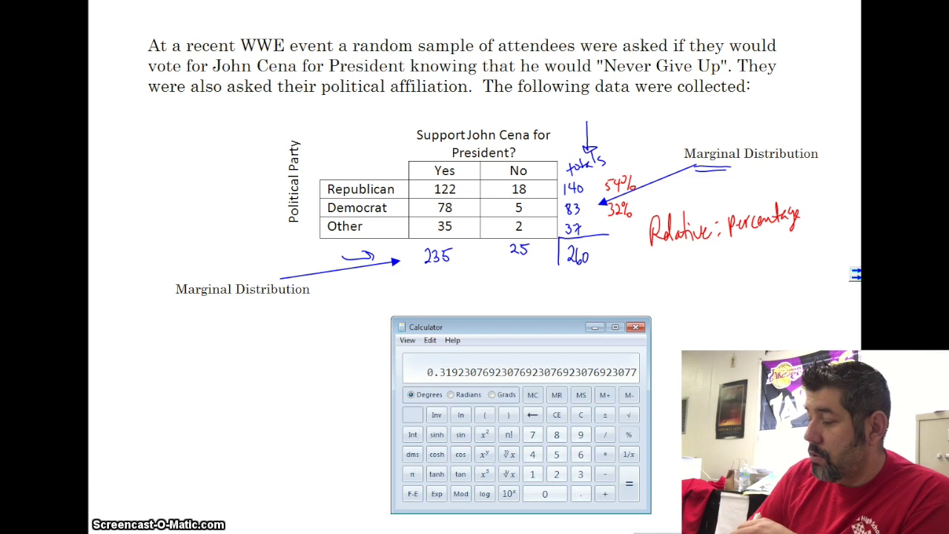
pyautogui.write('54')
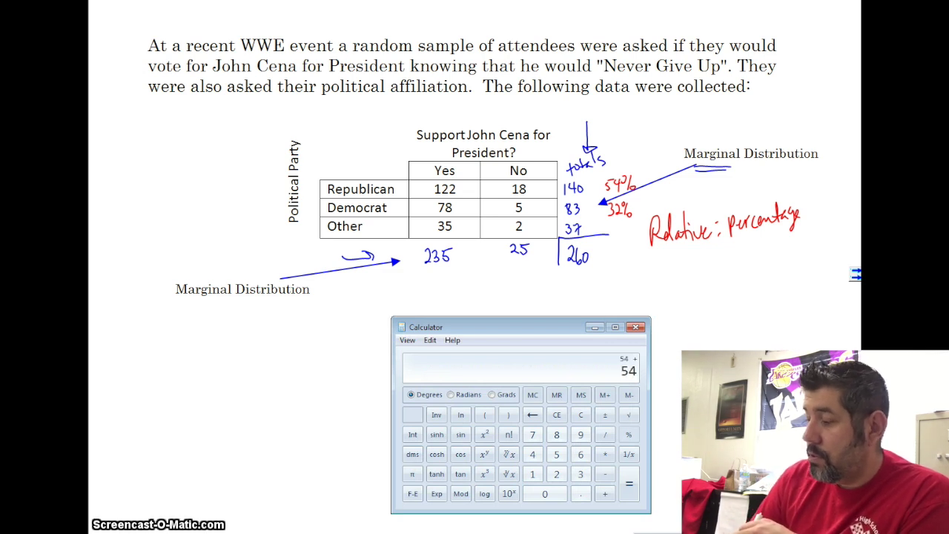
pyautogui.press('-')
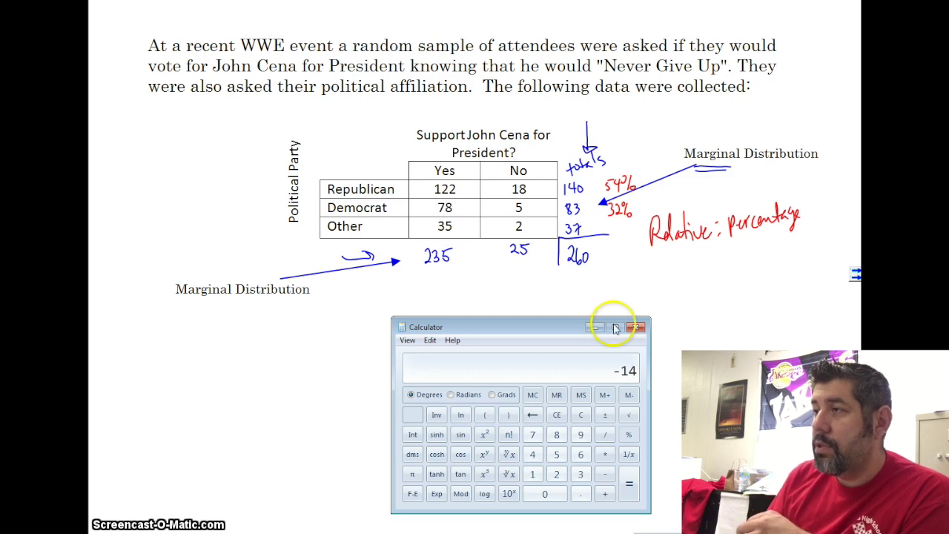
pyautogui.click(612, 230)
pyautogui.moveTo(611, 222); pyautogui.dragTo(618, 230)
pyautogui.moveTo(610, 195)
pyautogui.mouseDown()
pyautogui.moveTo(636, 159)
pyautogui.moveTo(606, 185)
pyautogui.mouseUp()
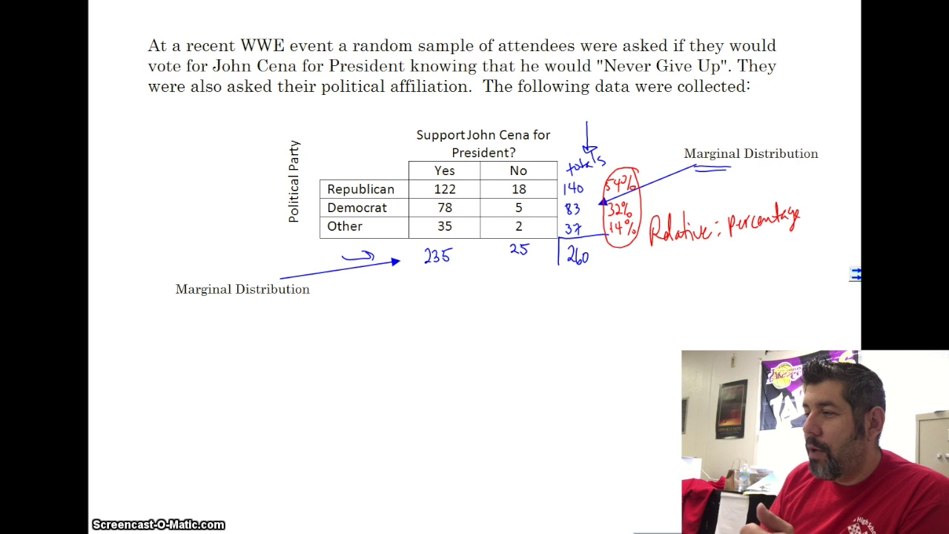
# Divide 235 by 260 in Calculator and handwrite 90% under the Yes total and 10% under the No total in red.
pyautogui.hotkey('alt', 'Tab')
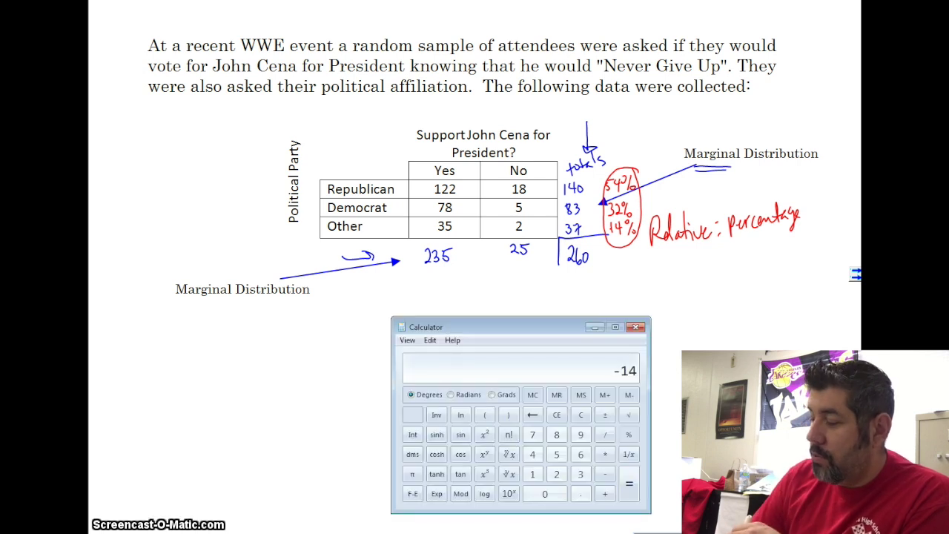
pyautogui.write('235/26')
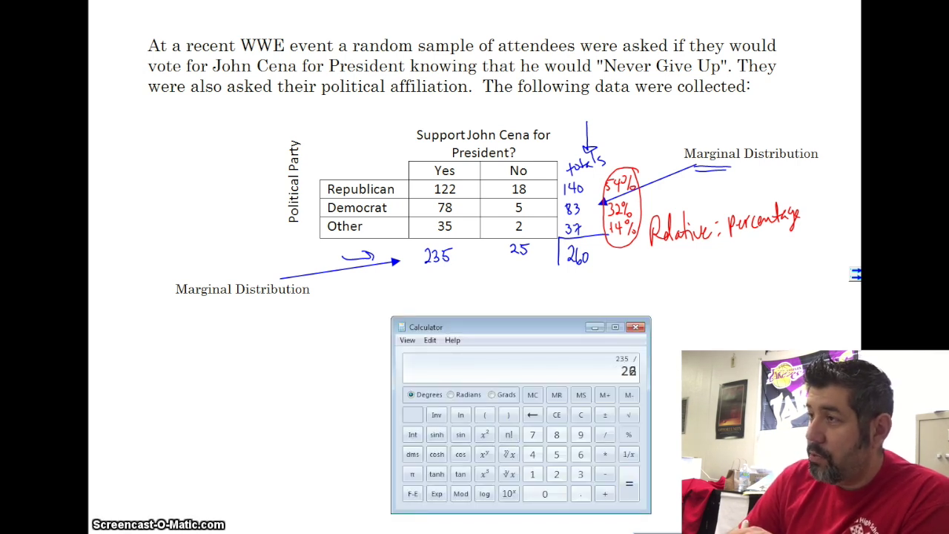
pyautogui.write('0')
pyautogui.press('Return')
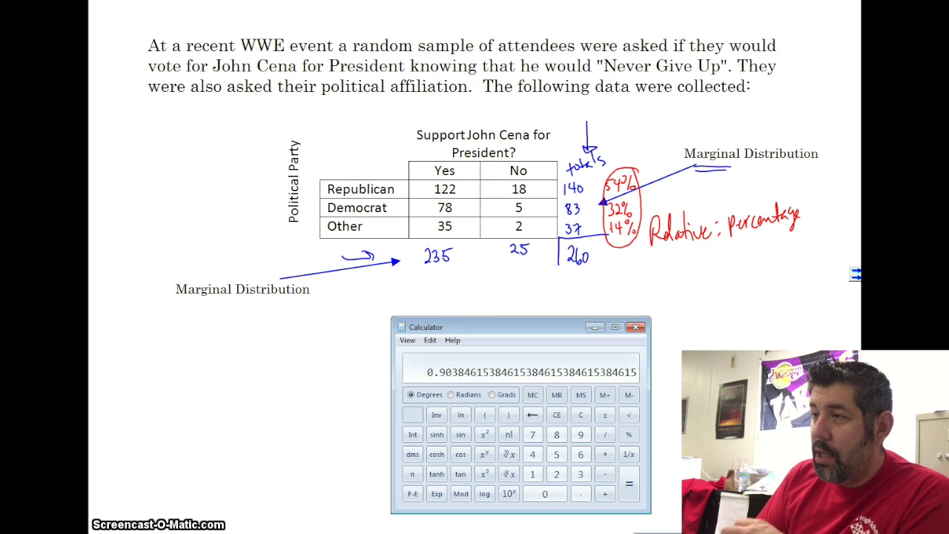
pyautogui.click(439, 275)
pyautogui.moveTo(460, 268)
pyautogui.mouseDown()
pyautogui.moveTo(468, 279)
pyautogui.moveTo(521, 274)
pyautogui.mouseUp()
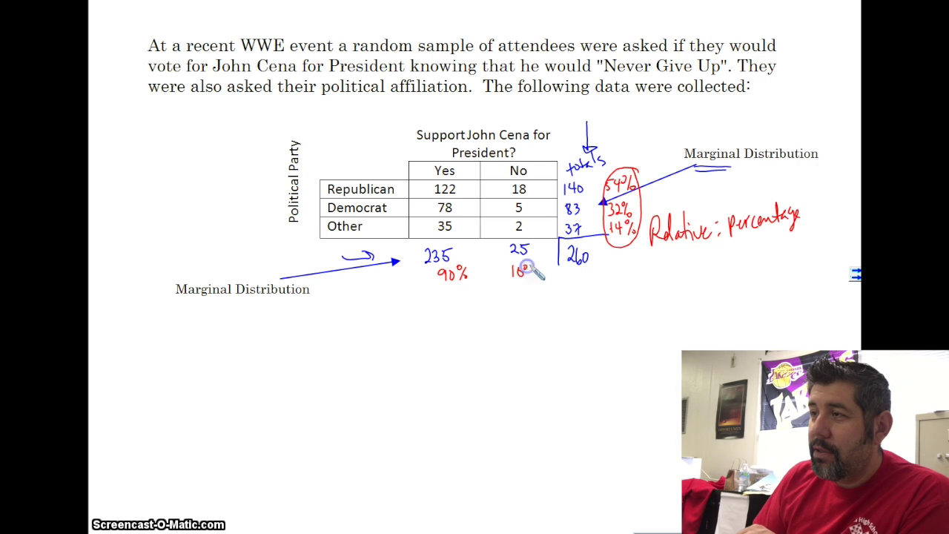